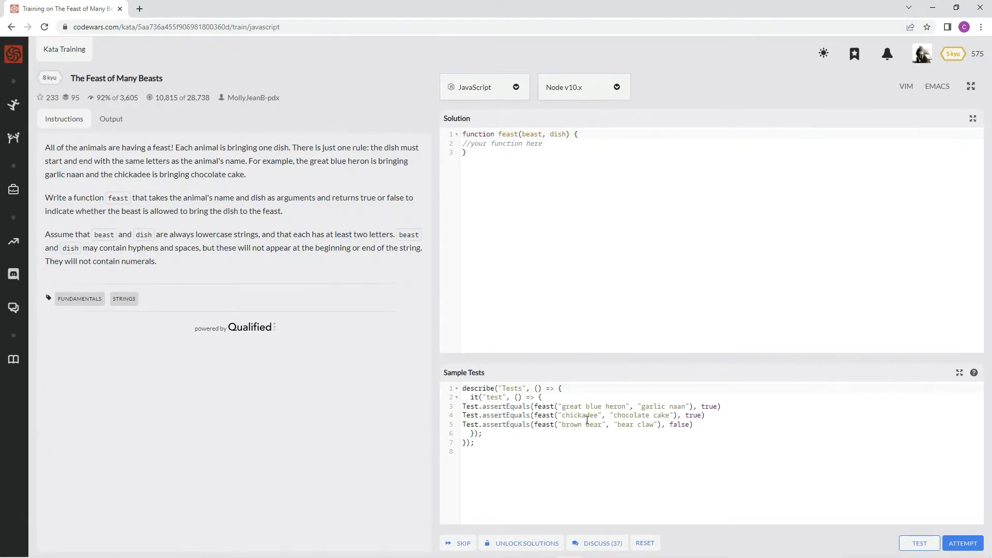
Step: Strip the word 'function', the placeholder comment and closing brace from the starter feast function
click(563, 424)
click(619, 425)
drag(496, 135, 458, 135)
key(BackSpace)
click(464, 144)
drag(545, 148, 546, 147)
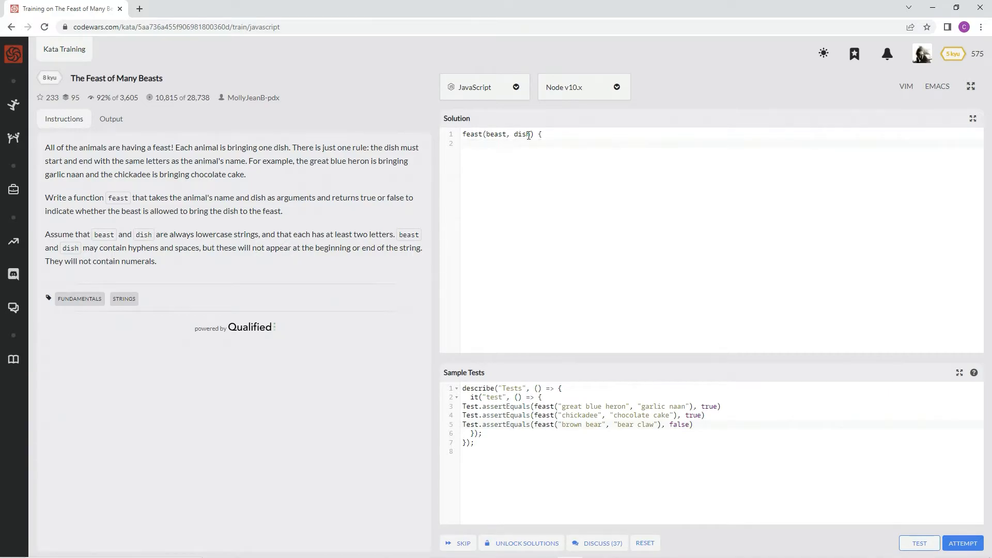
Step: Turn the header into 'feast = (beast, dish) =>' with the opening brace and empty line removed
click(484, 134)
text(=)
click(601, 186)
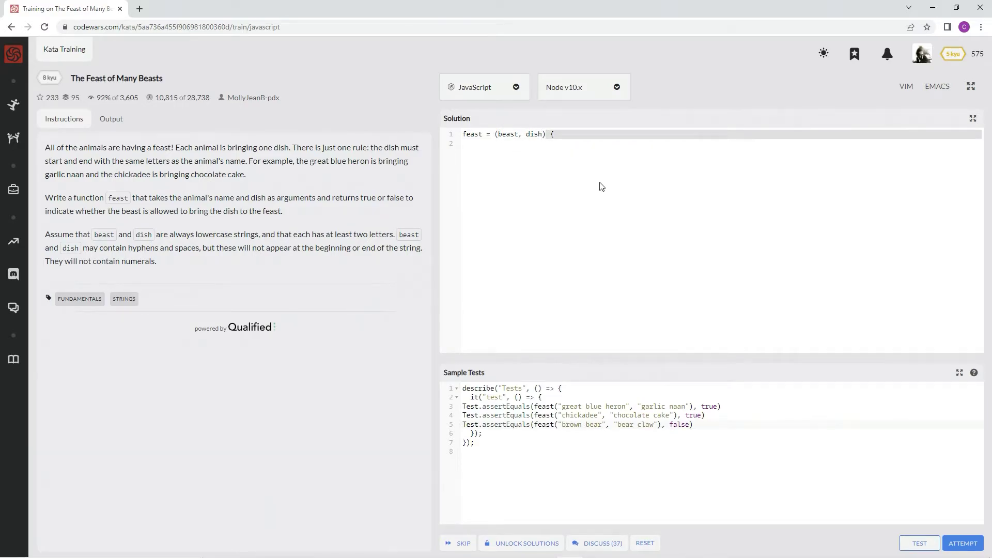
key(BackSpace)
key(BackSpace)
text(=> )
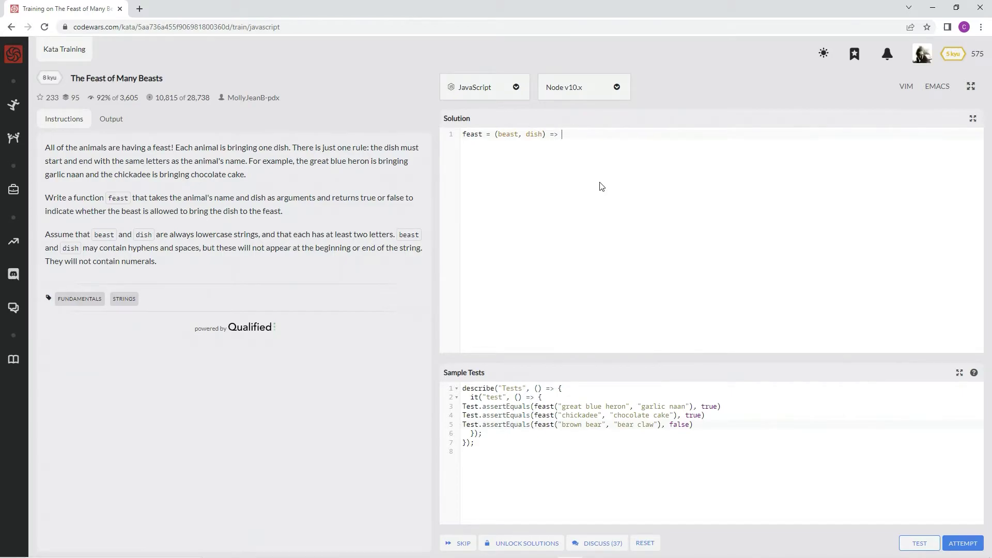
text(beast)
text([0)
Step: Write the body comparing beast[0] == dish[0] and paste beast[beast.length - 1] after the second ==
key(Right)
text(== dish)
text([)
text(0] )
text(&&)
text( beat)
key(BackSpace)
text(st)
text([beat)
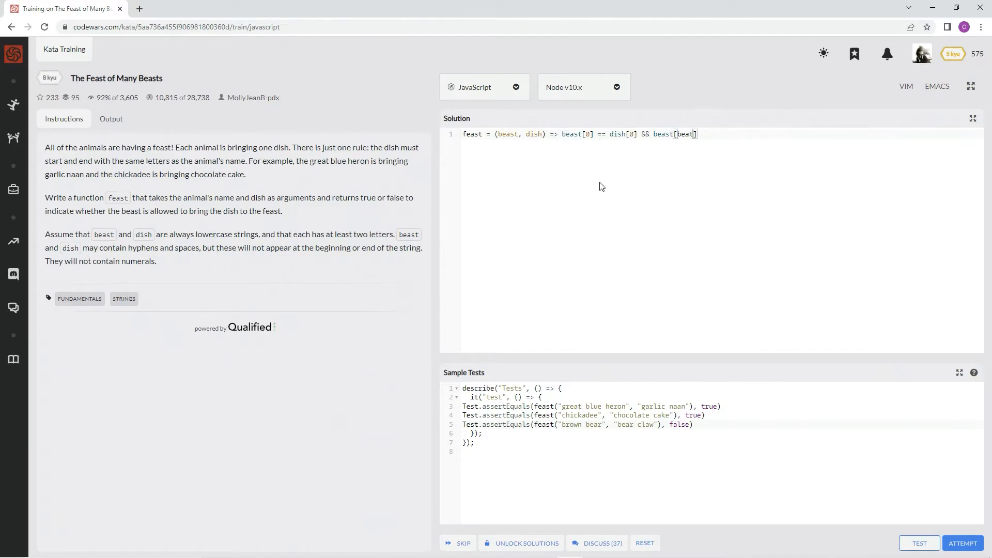
text(t.length)
text( - 1)
text(])
drag(745, 134, 655, 135)
key(ctrl+c)
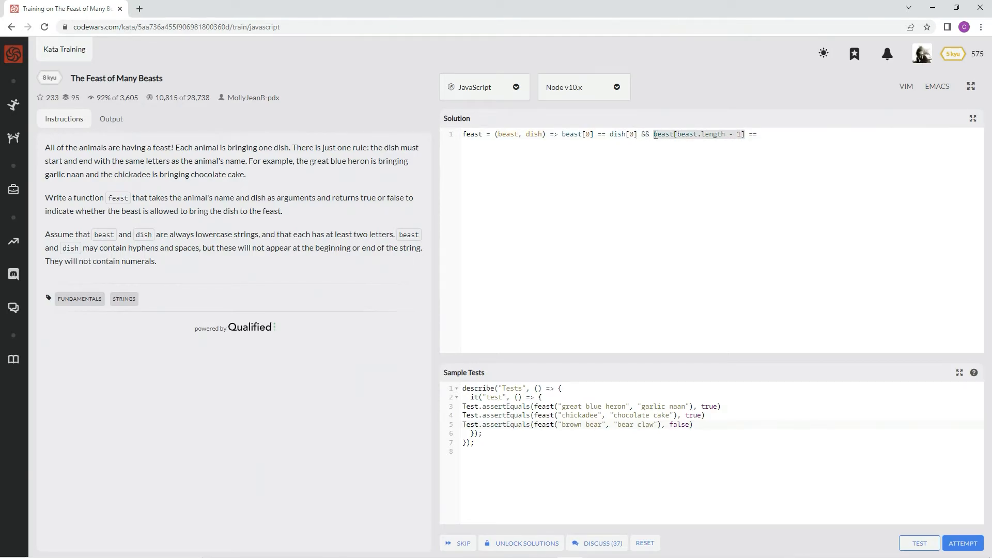
click(758, 135)
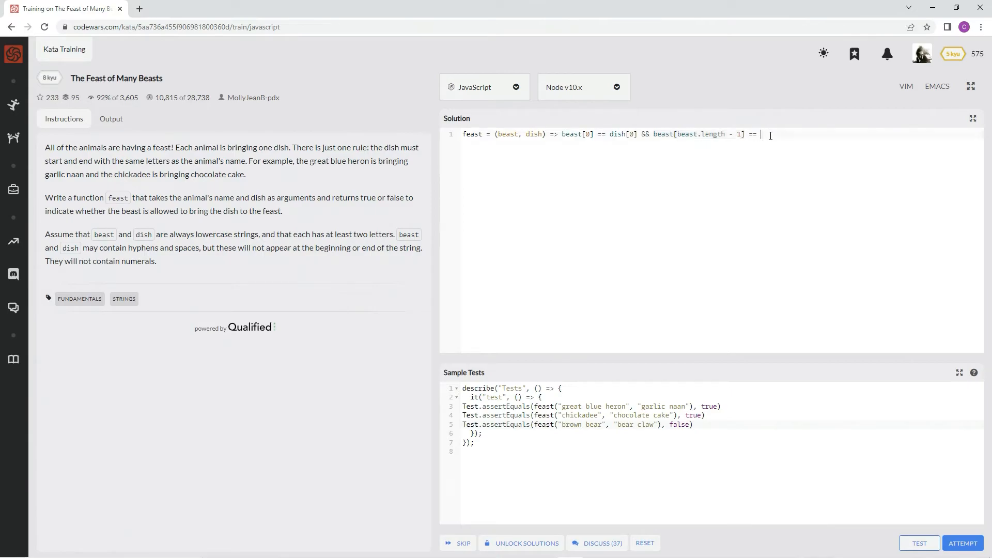
key(ctrl+v)
Step: Change the pasted expression to dish[dish.length - 1] by replacing both beast occurrences
double_click(623, 134)
key(ctrl+c)
click(767, 134)
double_click(768, 134)
key(ctrl+v)
double_click(791, 134)
key(ctrl+v)
Step: Pass the sample tests and full attempt, then submit the final solution
click(920, 542)
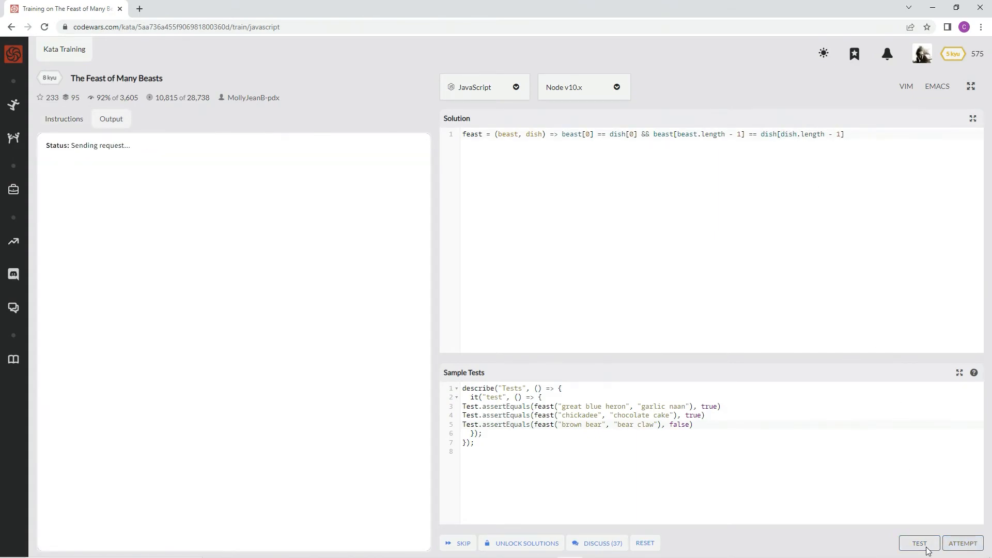
click(963, 544)
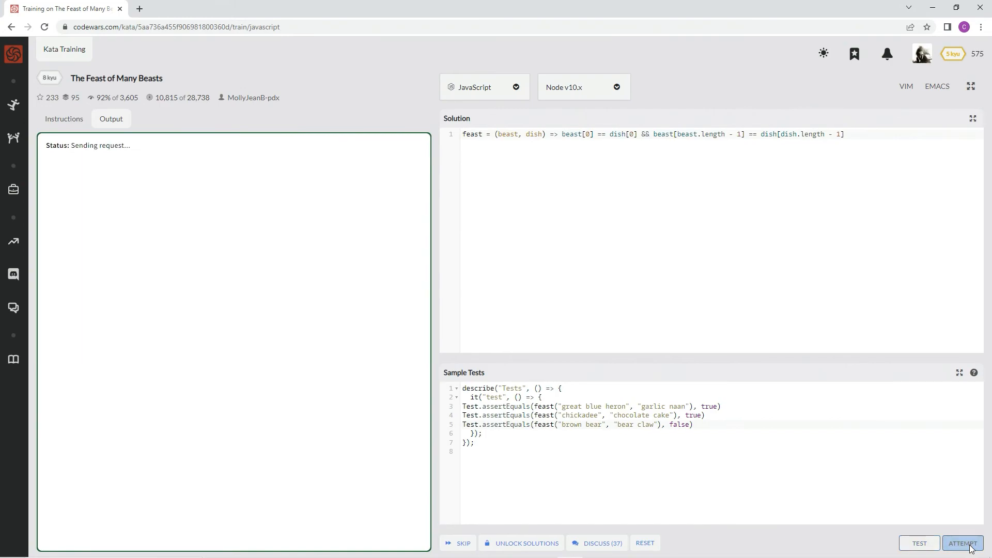
click(963, 544)
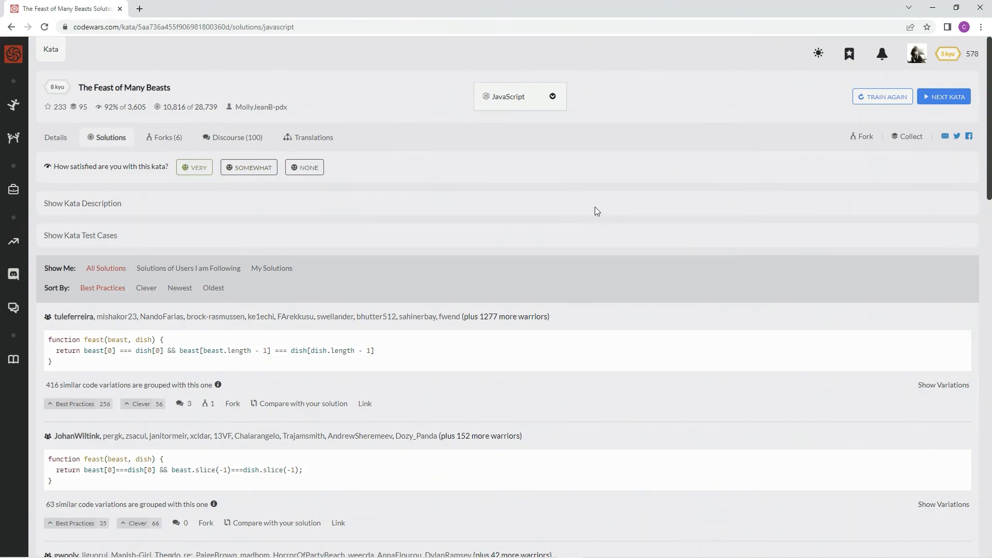
Step: Filter to My Solutions and give the solution a Best Practices vote, bringing it to 1
click(272, 268)
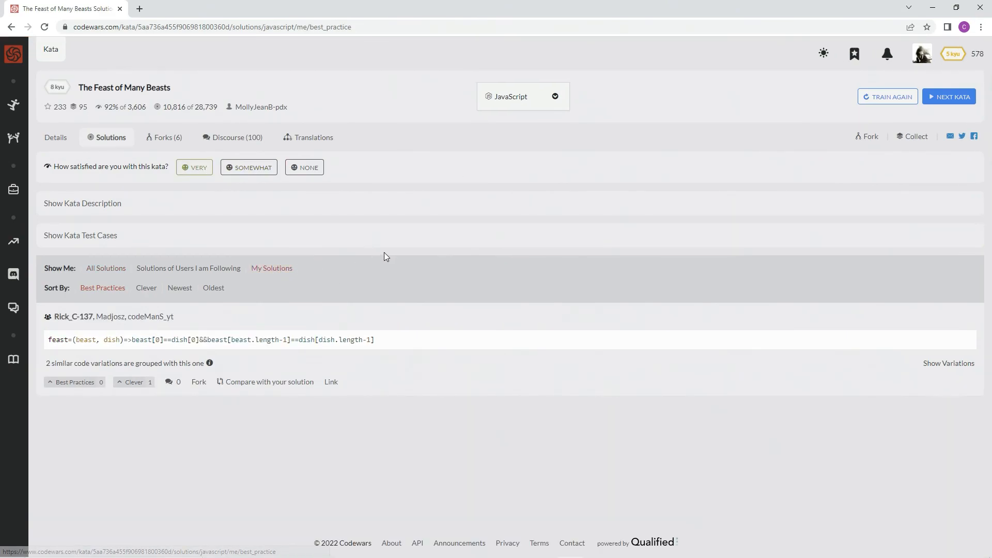
click(74, 383)
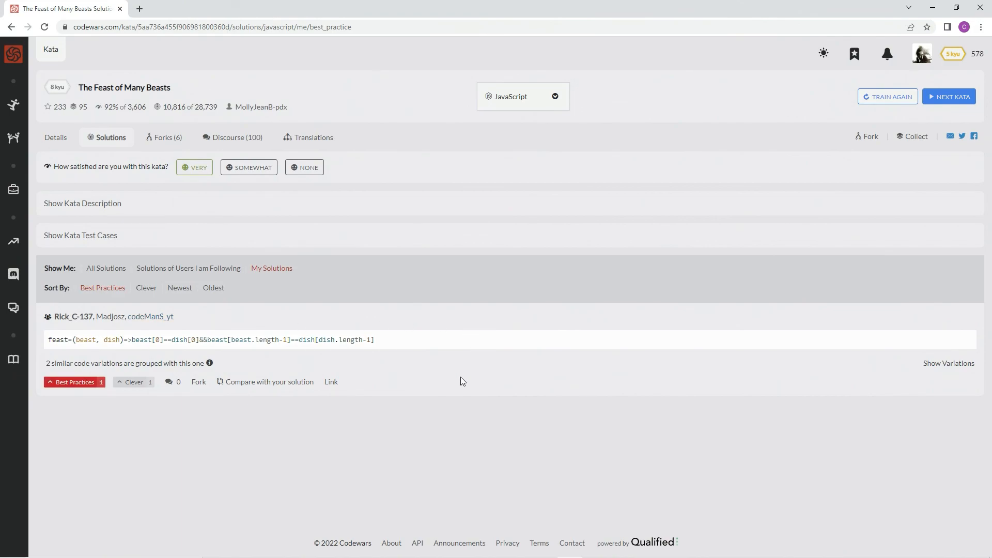